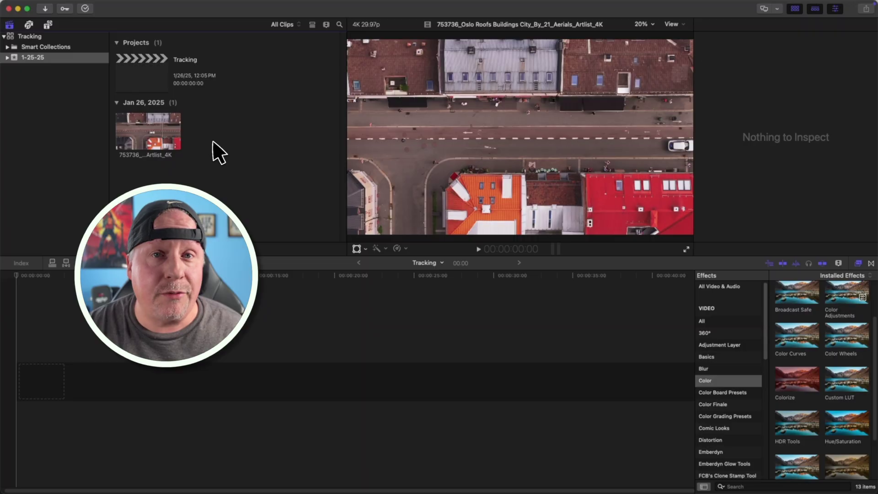
- Append the Oslo roofs aerial clip to the Tracking timeline and return the playhead near the clip's start
{"action": "left_click", "coordinate": [147, 133]}
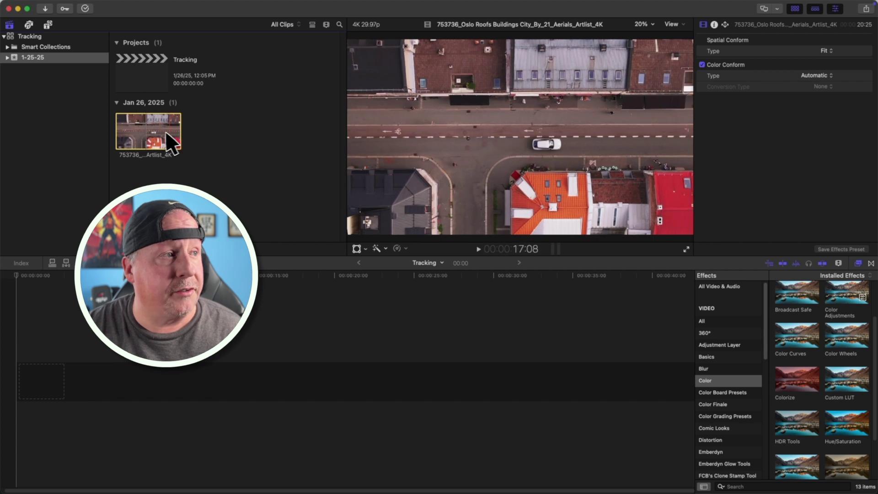
{"action": "key", "text": "e"}
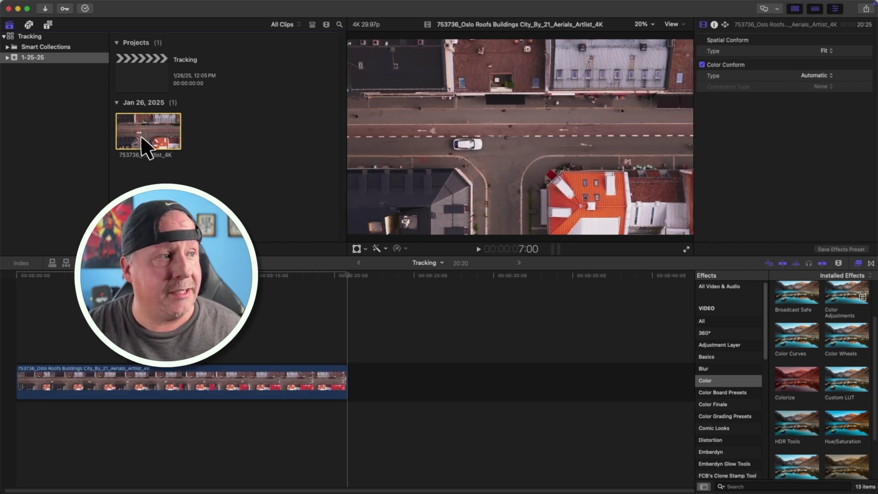
{"action": "left_click", "coordinate": [355, 284]}
{"action": "key", "text": "Home"}
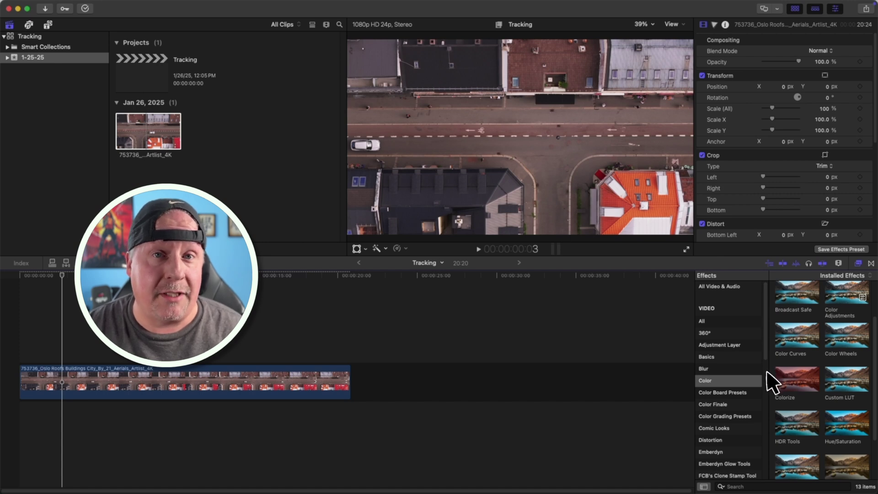
- Try the Colorize effect on the white car using a magnetic mask, and undo it
{"action": "left_click_drag", "start_coordinate": [810, 384], "coordinate": [784, 382]}
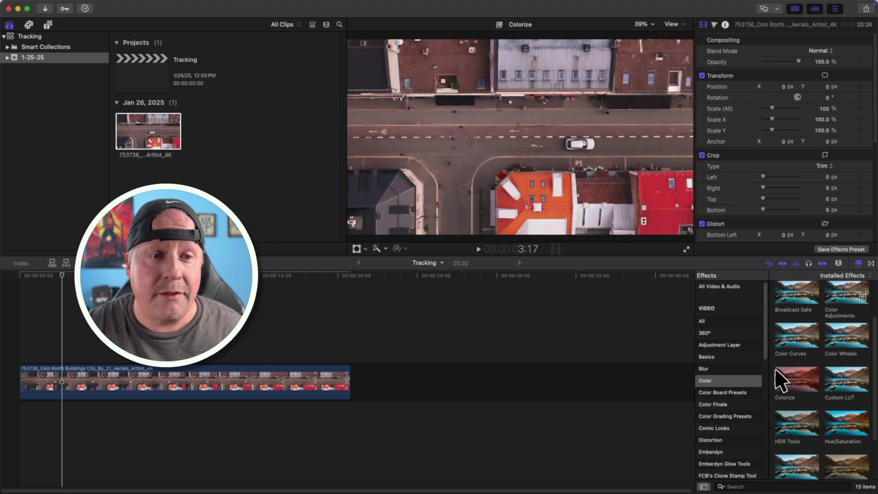
{"action": "left_click", "coordinate": [798, 384]}
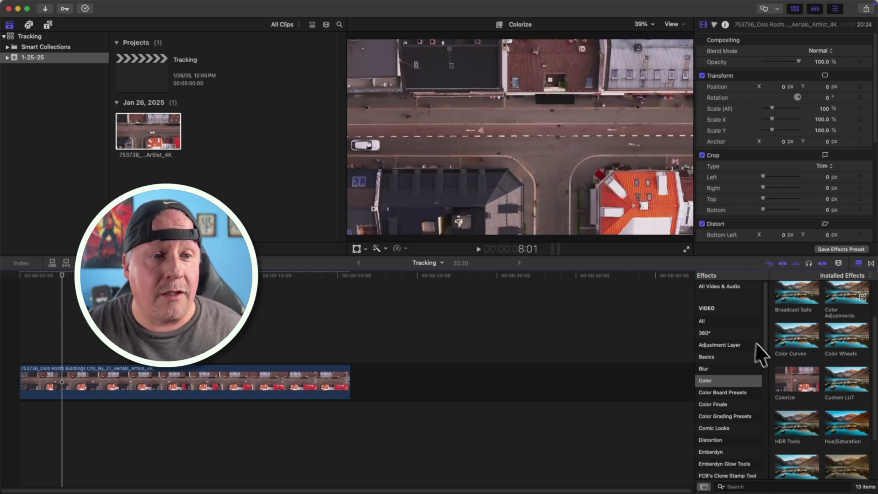
{"action": "left_click_drag", "start_coordinate": [800, 388], "coordinate": [365, 155]}
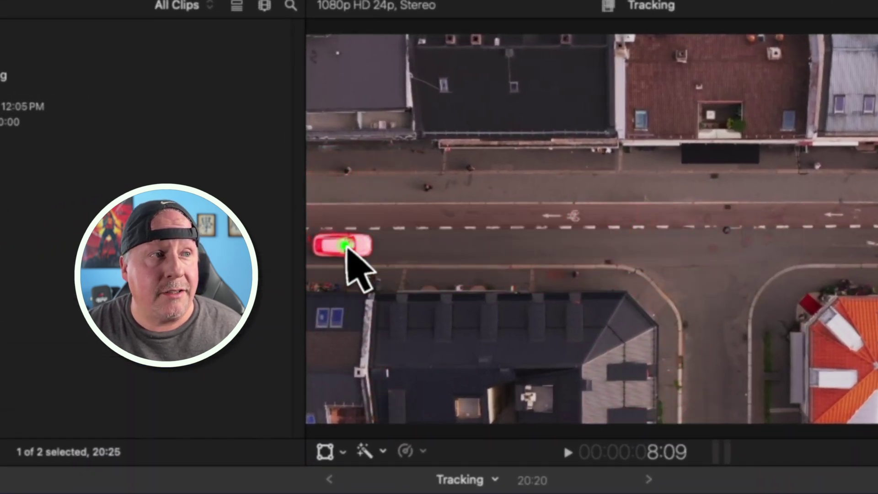
{"action": "left_click_drag", "start_coordinate": [347, 247], "coordinate": [348, 247]}
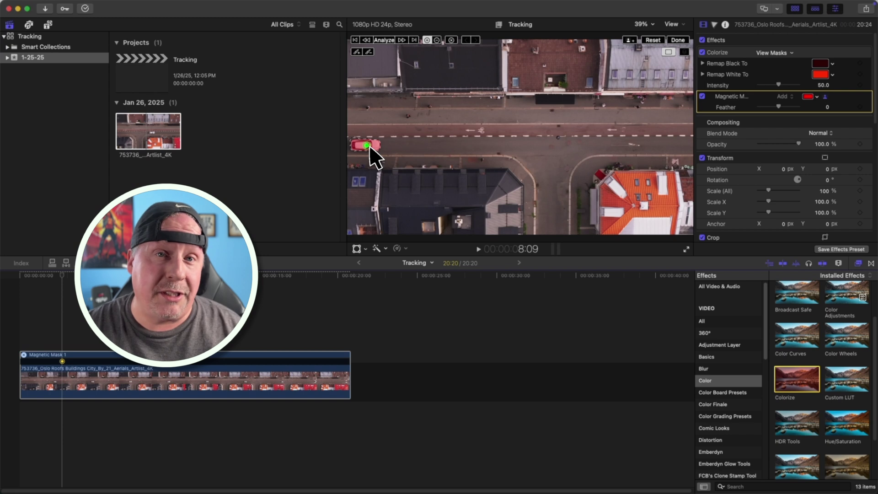
{"action": "key", "text": "super+z"}
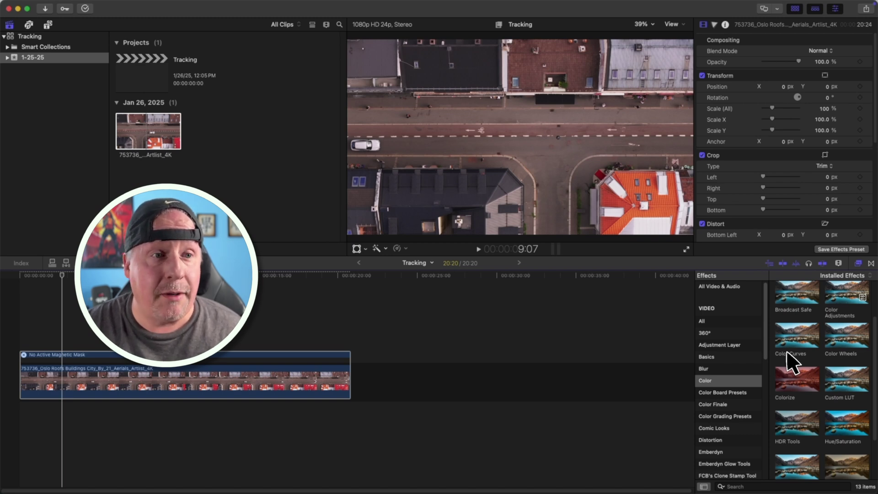
- Try the Colorize effect tracked to the white car as an object, analyze and play it, and delete the effect
{"action": "left_click_drag", "start_coordinate": [799, 385], "coordinate": [372, 146]}
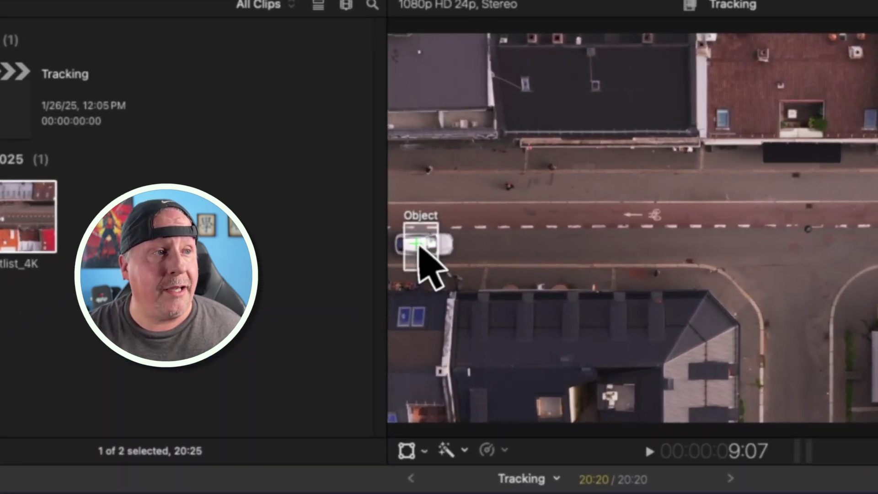
{"action": "left_click_drag", "start_coordinate": [419, 246], "coordinate": [418, 246]}
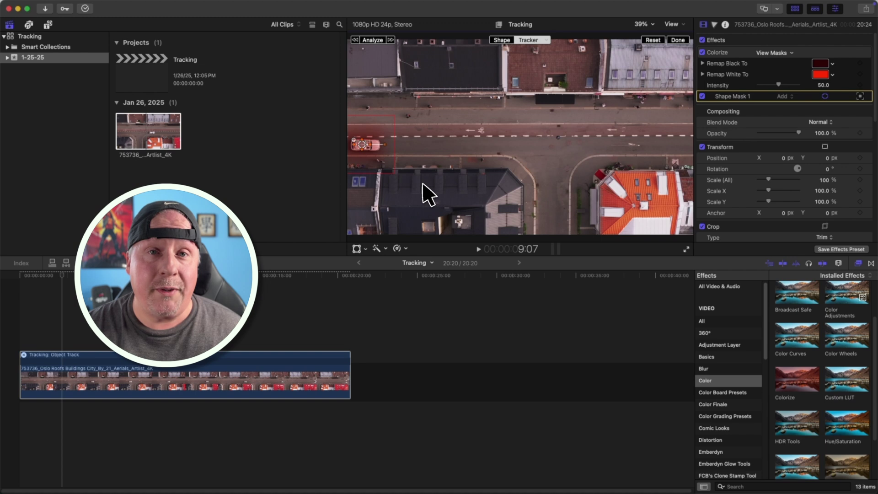
{"action": "left_click", "coordinate": [374, 39]}
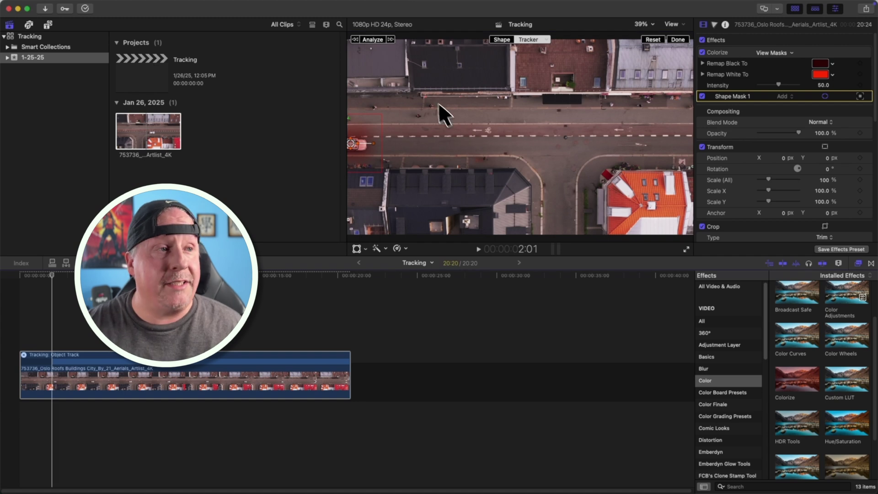
{"action": "key", "text": "space"}
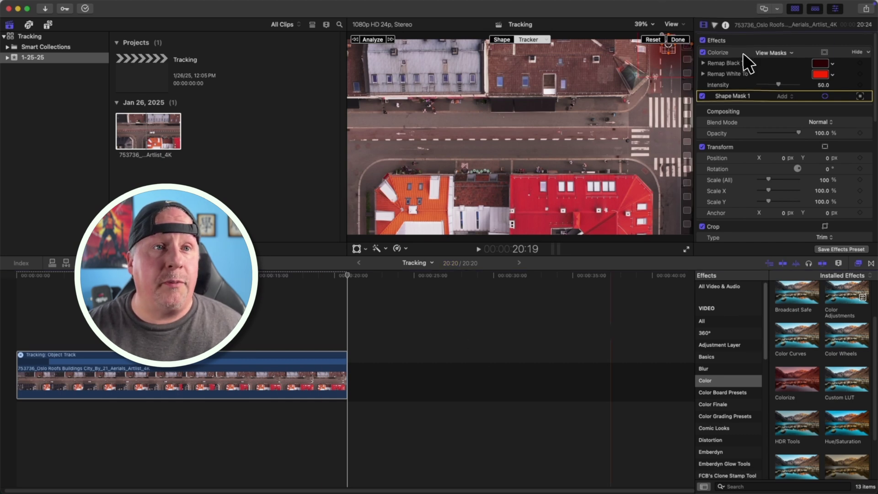
{"action": "left_click", "coordinate": [741, 56]}
{"action": "key", "text": "BackSpace"}
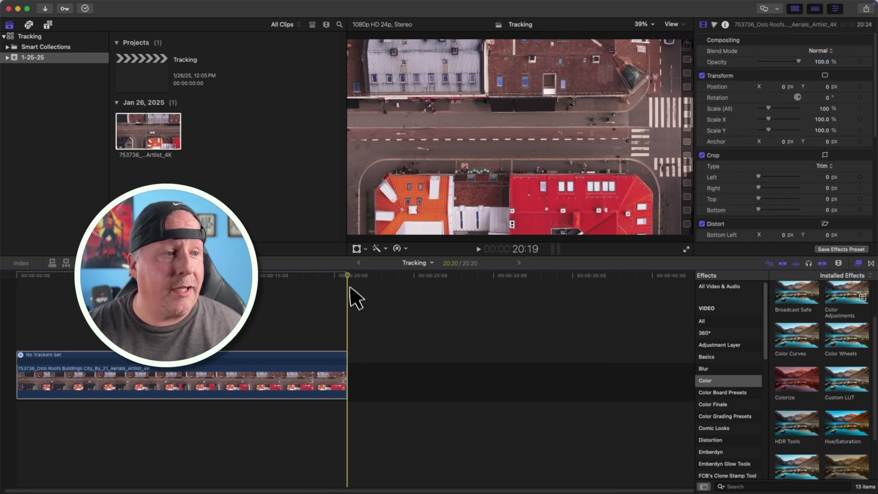
- Add an object tracker to the aerial clip with the playhead at 8:18
{"action": "left_click_drag", "start_coordinate": [351, 280], "coordinate": [166, 276]}
{"action": "left_click_drag", "start_coordinate": [20, 276], "coordinate": [132, 276]}
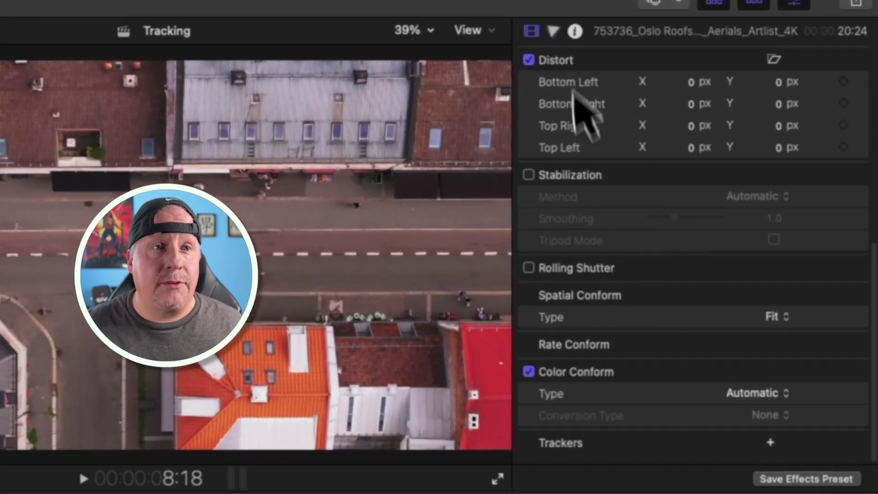
{"action": "scroll", "coordinate": [734, 173], "scroll_direction": "up", "scroll_amount": 5}
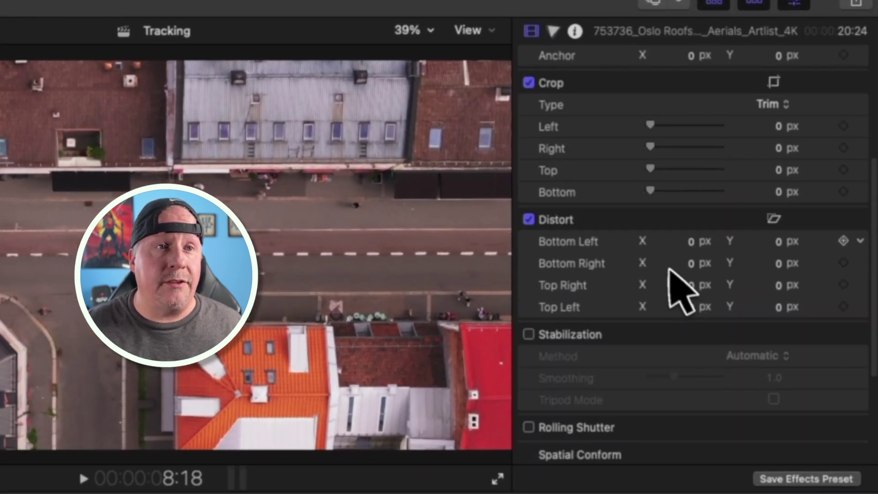
{"action": "scroll", "coordinate": [684, 295], "scroll_direction": "down", "scroll_amount": 4}
{"action": "left_click", "coordinate": [692, 147]}
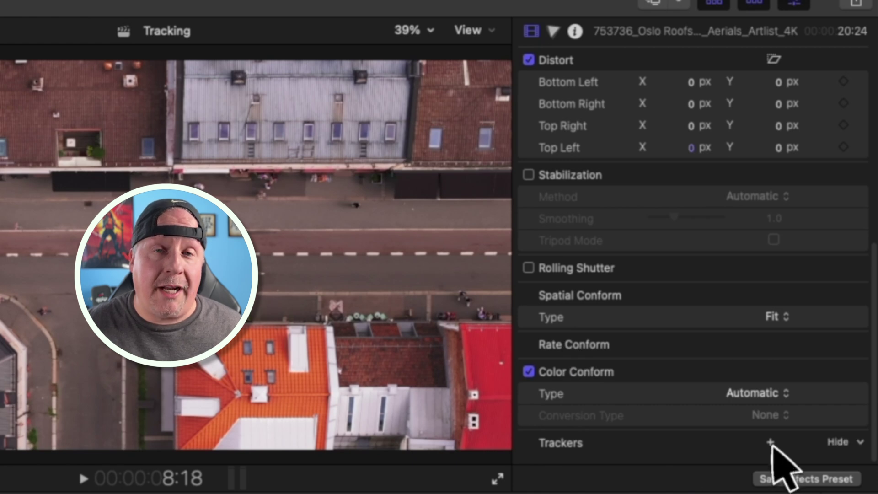
{"action": "left_click", "coordinate": [771, 443]}
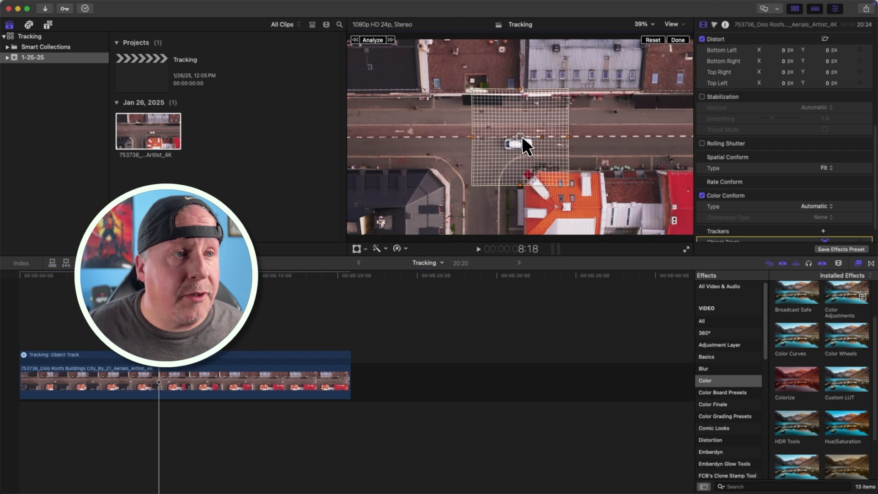
- Move the tracker onto the white car, shrink its grid to the car's body, and analyze the motion
{"action": "left_click_drag", "start_coordinate": [521, 143], "coordinate": [516, 145]}
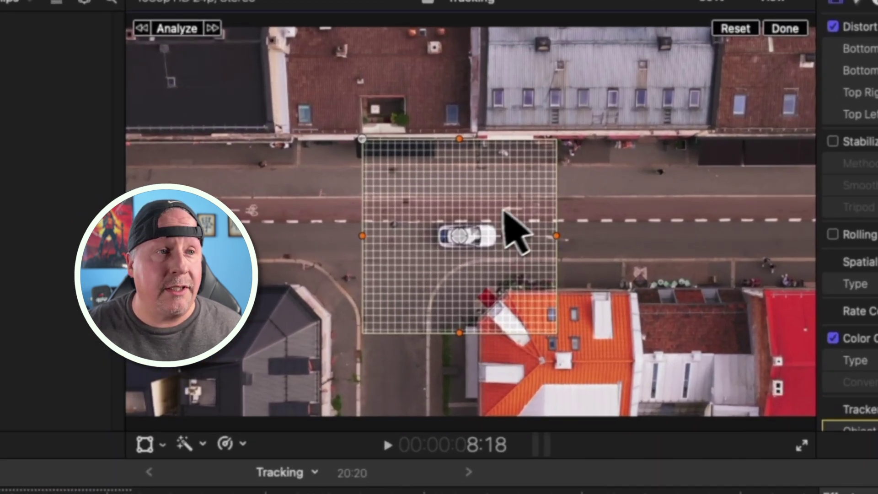
{"action": "left_click_drag", "start_coordinate": [558, 234], "coordinate": [479, 236]}
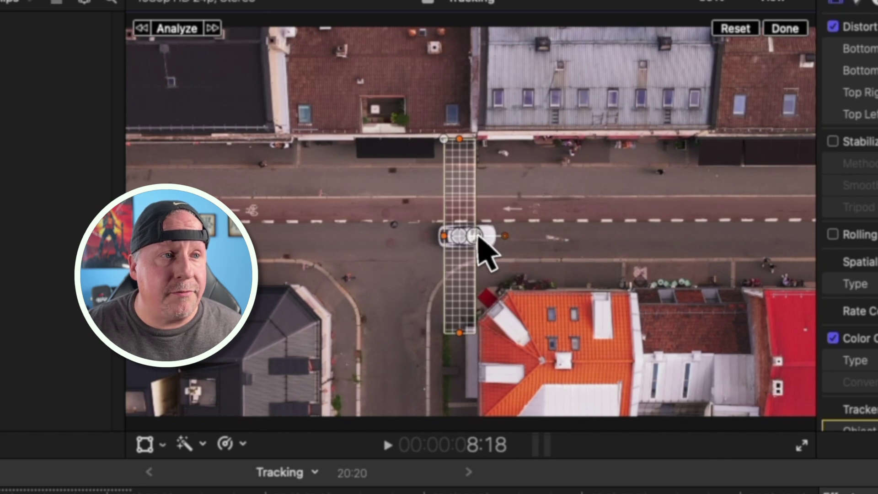
{"action": "left_click_drag", "start_coordinate": [460, 140], "coordinate": [456, 227]}
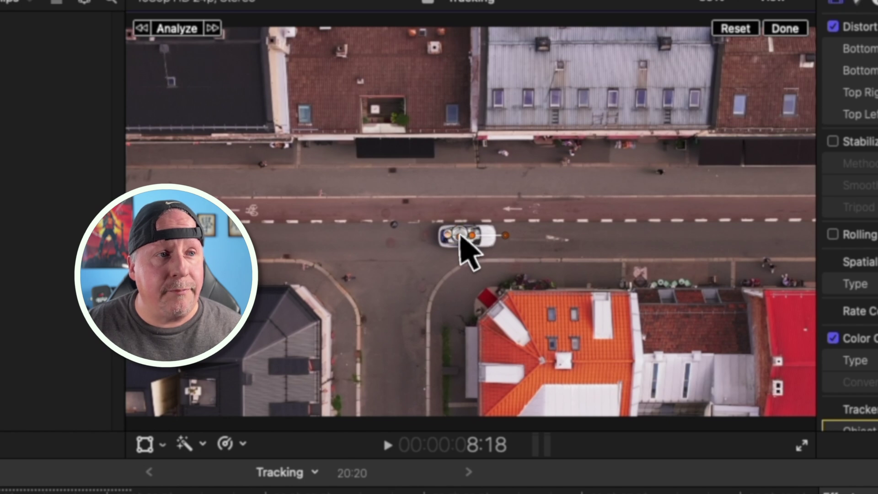
{"action": "left_click", "coordinate": [177, 31]}
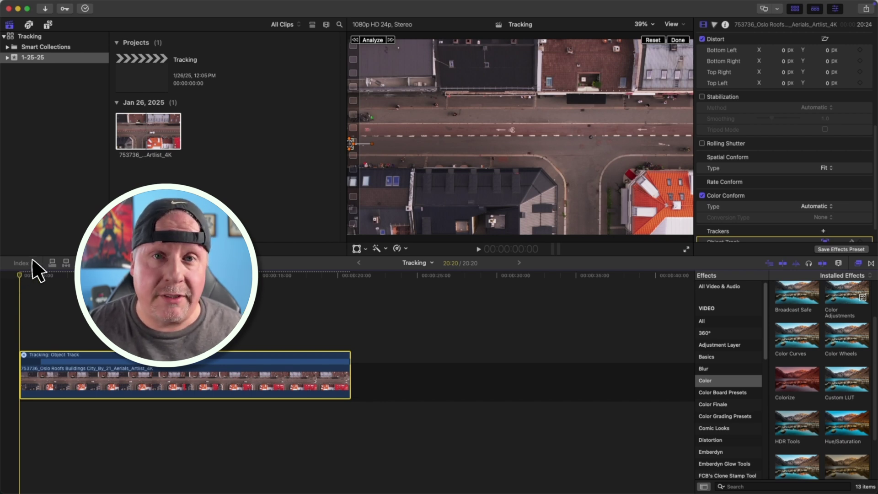
- Add the basic Text title above the clip at the timeline start and make it read SUSPECT
{"action": "left_click", "coordinate": [35, 59]}
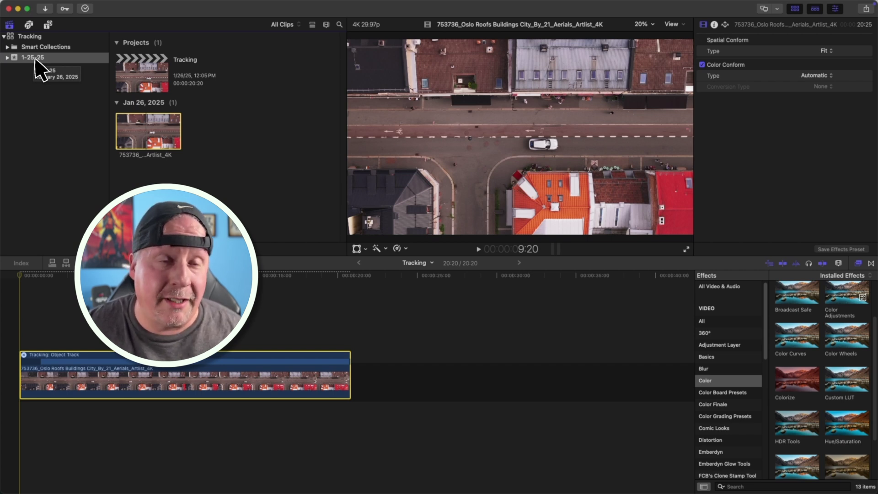
{"action": "left_click", "coordinate": [48, 24]}
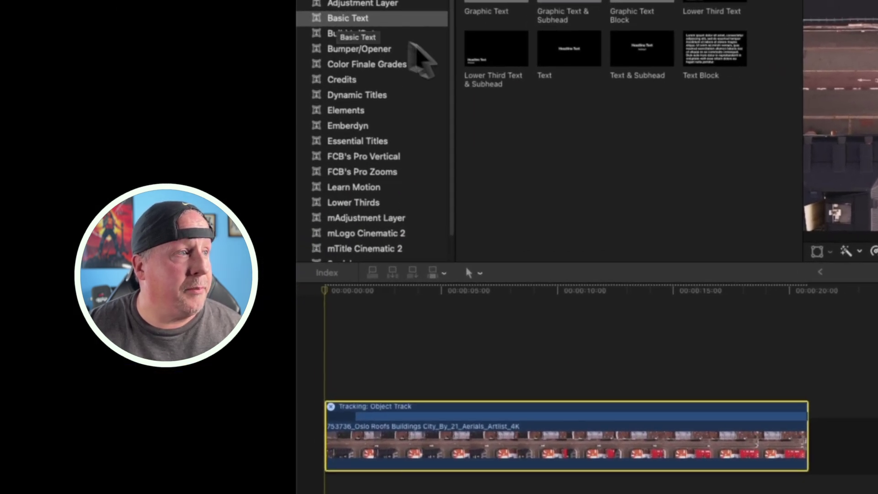
{"action": "left_click_drag", "start_coordinate": [577, 63], "coordinate": [328, 366]}
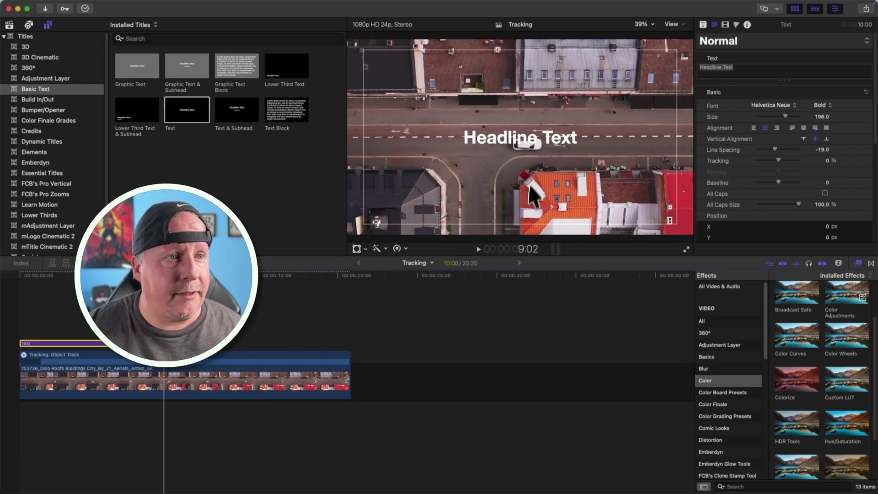
{"action": "key", "text": "BackSpace"}
{"action": "type", "text": "SUSPECT"}
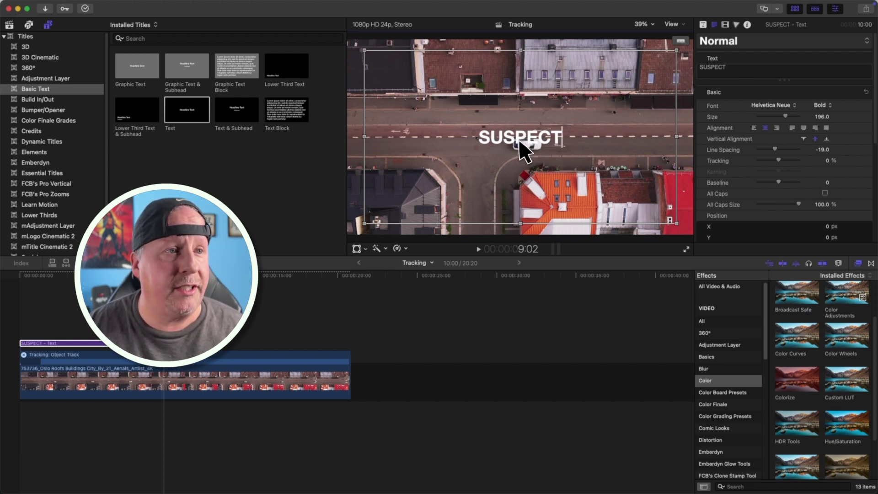
- Shrink the SUSPECT title's text box around the word and set its font size to 85
{"action": "left_click_drag", "start_coordinate": [575, 137], "coordinate": [487, 141]}
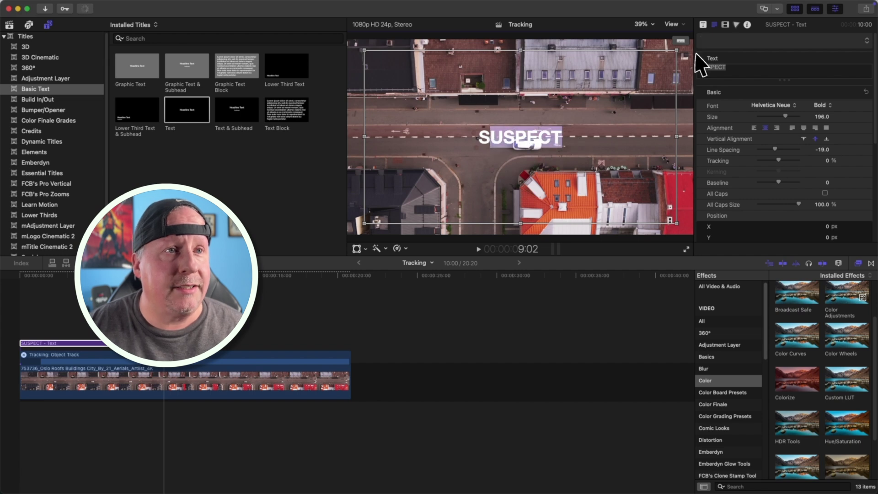
{"action": "left_click_drag", "start_coordinate": [682, 52], "coordinate": [465, 190]}
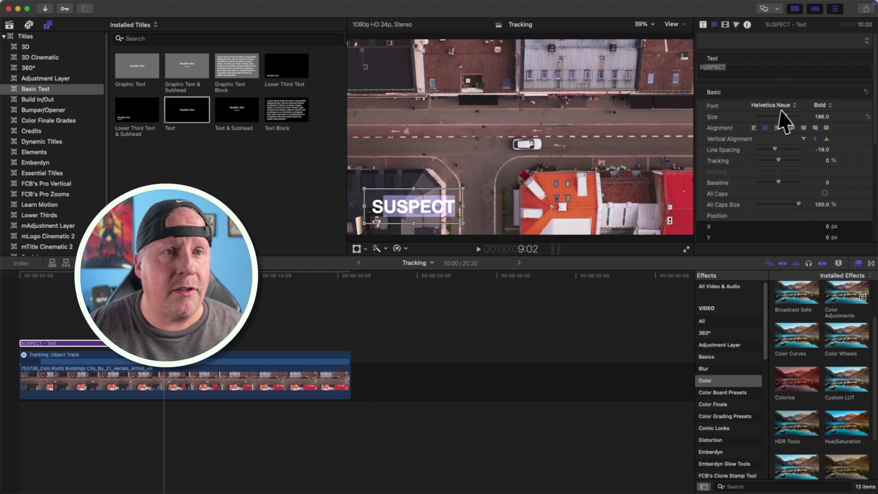
{"action": "left_click_drag", "start_coordinate": [790, 117], "coordinate": [773, 117]}
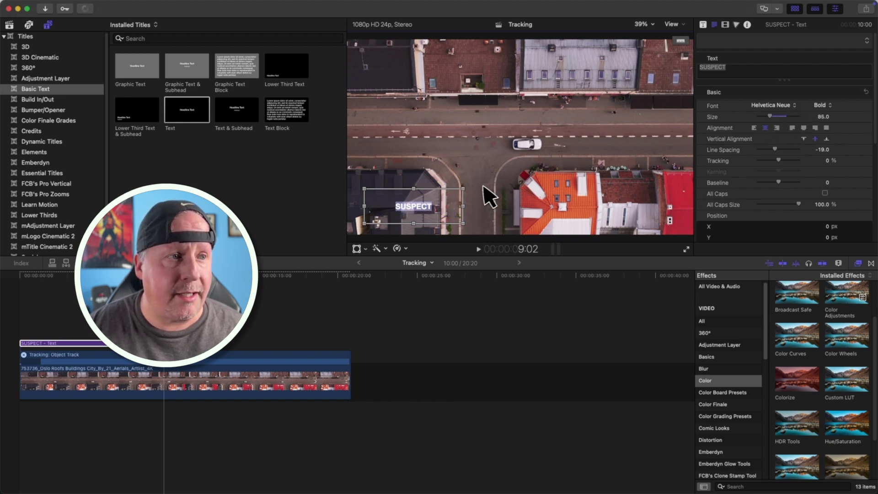
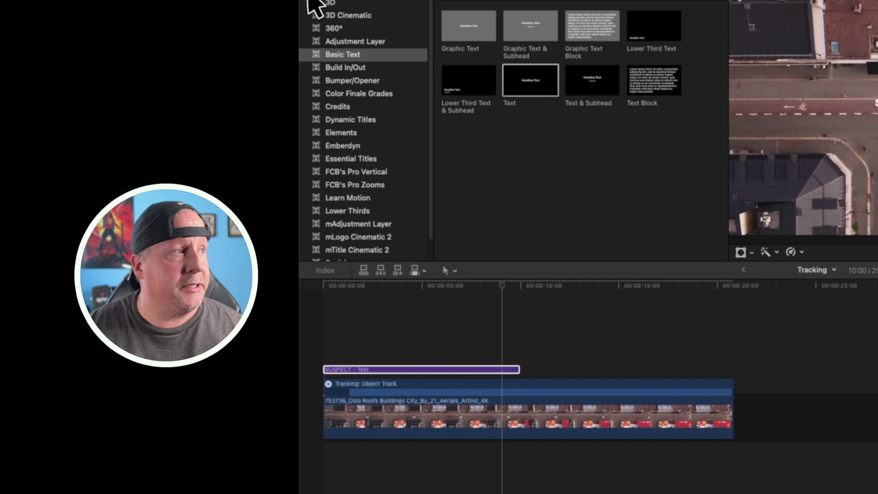
- Add the Whites solid generator between the SUSPECT title and the aerial clip at the timeline start
{"action": "left_click", "coordinate": [309, 3]}
{"action": "scroll", "coordinate": [316, 41], "scroll_direction": "up", "scroll_amount": 3}
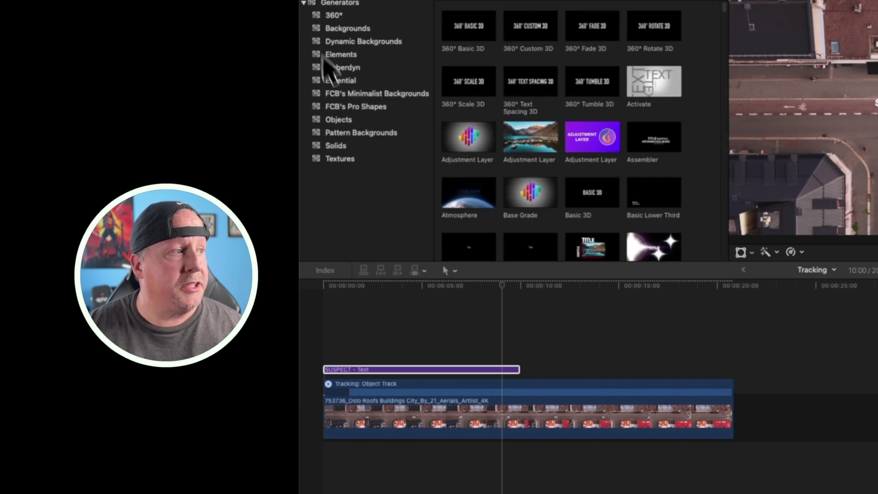
{"action": "left_click", "coordinate": [341, 147]}
{"action": "left_click_drag", "start_coordinate": [556, 89], "coordinate": [319, 353]}
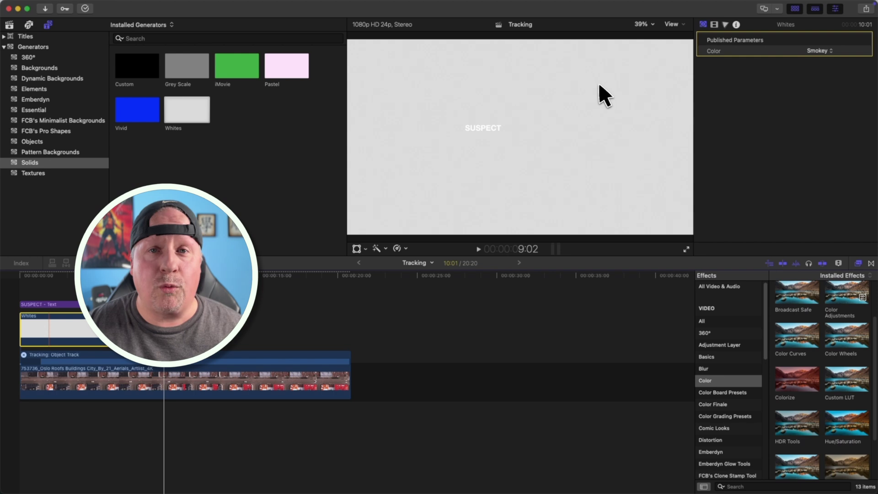
- Narrow the Whites solid to a thin vertical line by setting its Scale X to 0.2%
{"action": "left_click", "coordinate": [715, 26]}
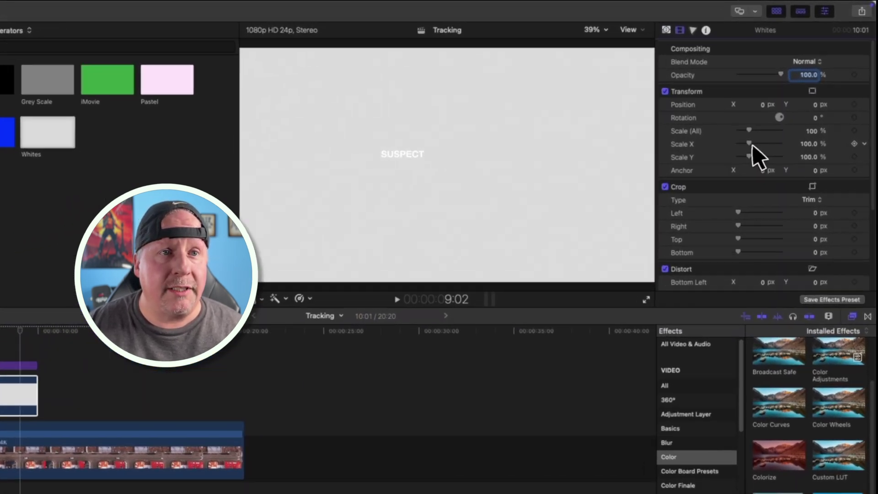
{"action": "left_click_drag", "start_coordinate": [774, 120], "coordinate": [771, 119]}
{"action": "left_click_drag", "start_coordinate": [746, 145], "coordinate": [742, 146]}
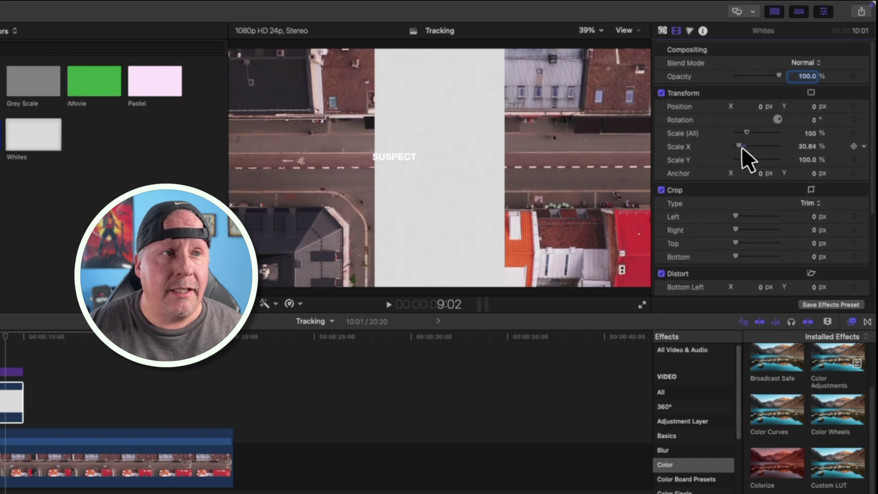
{"action": "left_click", "coordinate": [807, 146]}
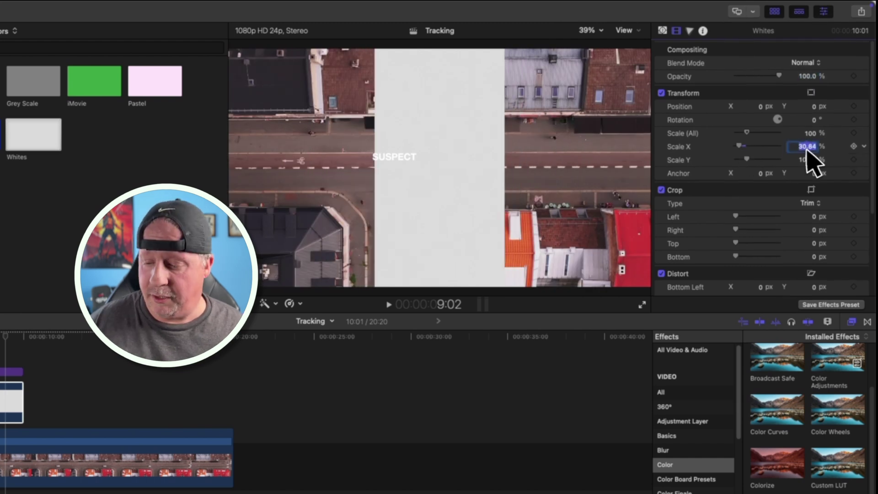
{"action": "type", "text": "0.2"}
{"action": "key", "text": "Return"}
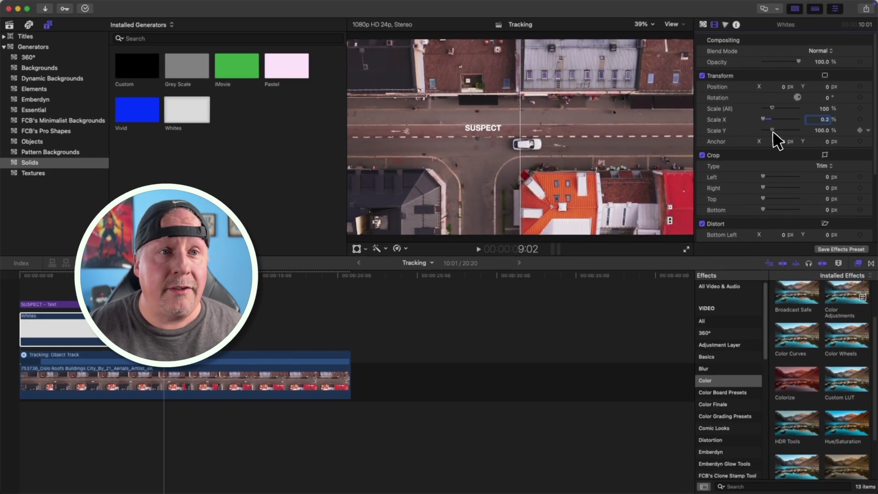
- Shorten the white Whites line to a small segment by reducing its Scale Y
{"action": "left_click_drag", "start_coordinate": [748, 160], "coordinate": [745, 159]}
{"action": "left_click_drag", "start_coordinate": [771, 130], "coordinate": [764, 130]}
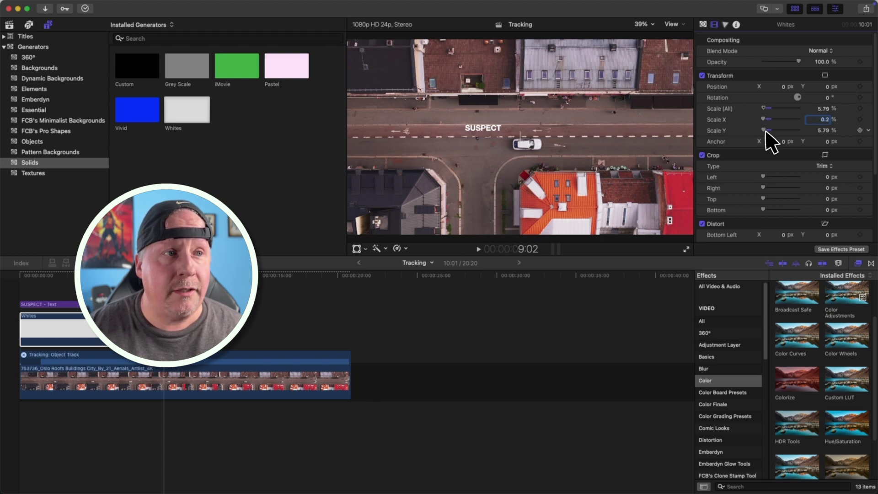
{"action": "left_click", "coordinate": [823, 131]}
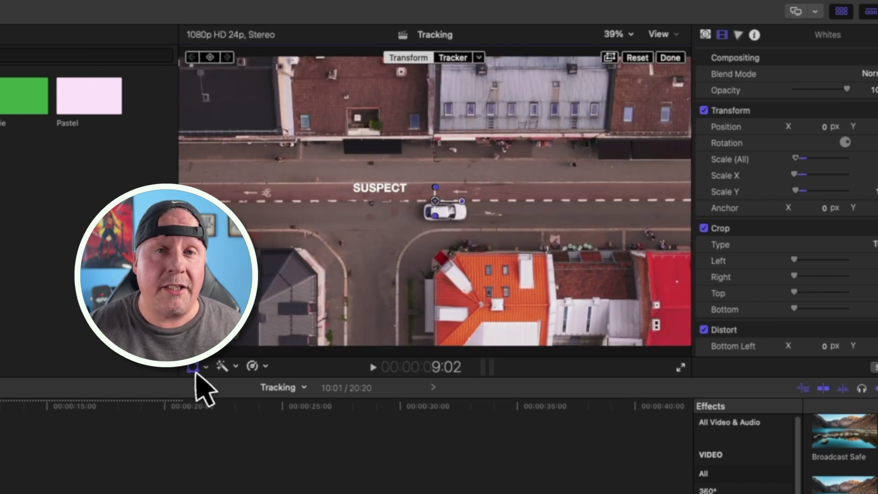
- Rotate the white line diagonally and arrange it with the SUSPECT title so it runs from the word toward the car
{"action": "left_click_drag", "start_coordinate": [463, 202], "coordinate": [416, 205]}
{"action": "left_click", "coordinate": [197, 368]}
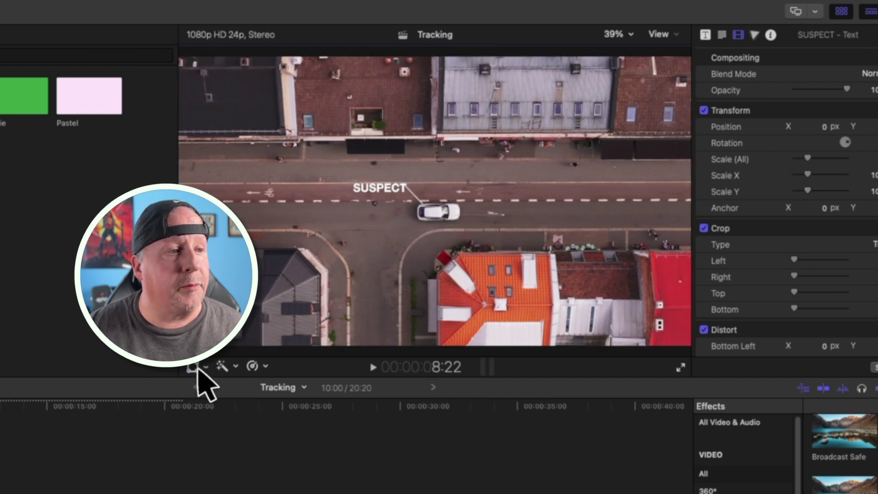
{"action": "left_click_drag", "start_coordinate": [381, 191], "coordinate": [375, 182]}
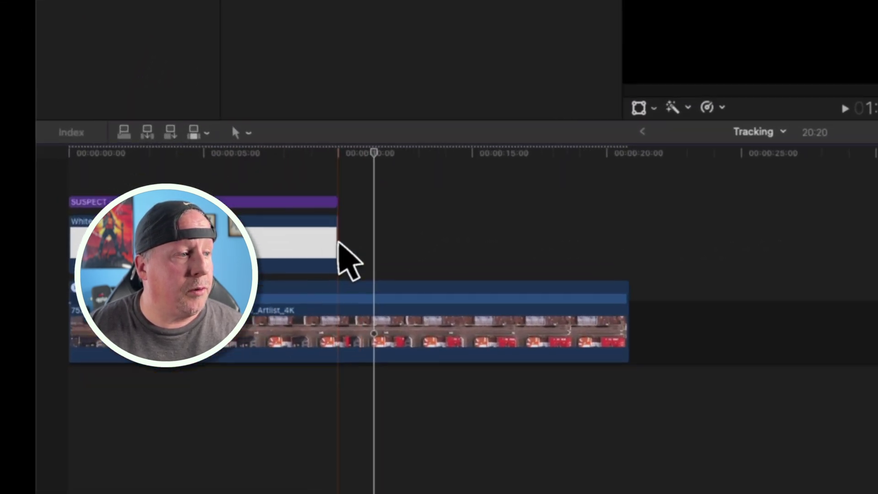
- Extend the Whites solid and the SUSPECT title to the end of the aerial clip
{"action": "left_click", "coordinate": [178, 327]}
{"action": "left_click_drag", "start_coordinate": [179, 327], "coordinate": [206, 326]}
{"action": "left_click_drag", "start_coordinate": [461, 203], "coordinate": [748, 204]}
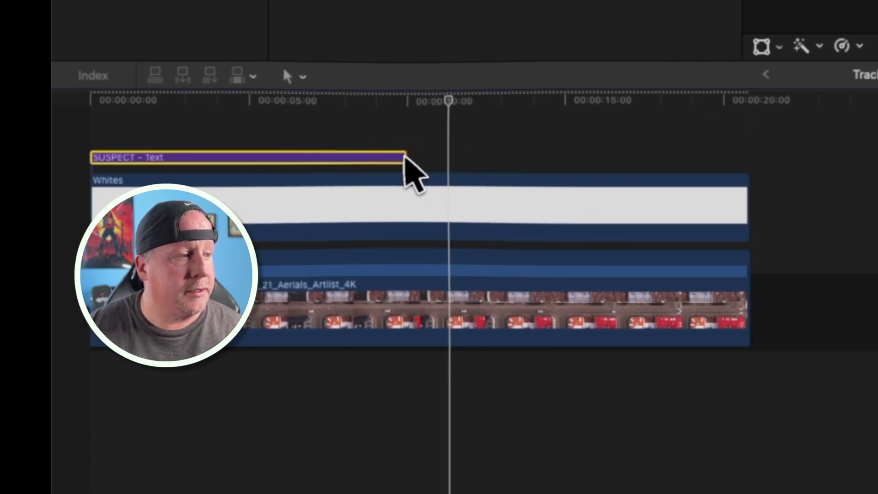
{"action": "left_click_drag", "start_coordinate": [406, 158], "coordinate": [746, 158]}
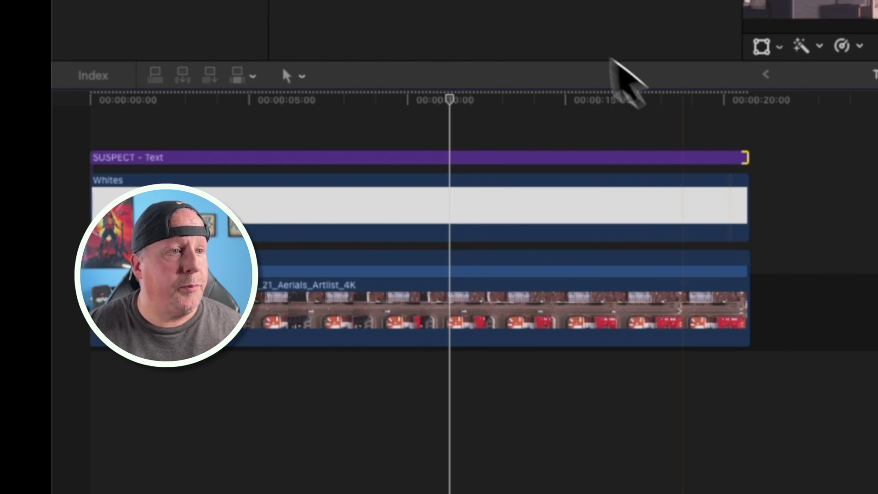
- Combine the SUSPECT title and the Whites solid into a compound clip named Text
{"action": "left_click_drag", "start_coordinate": [762, 209], "coordinate": [647, 143]}
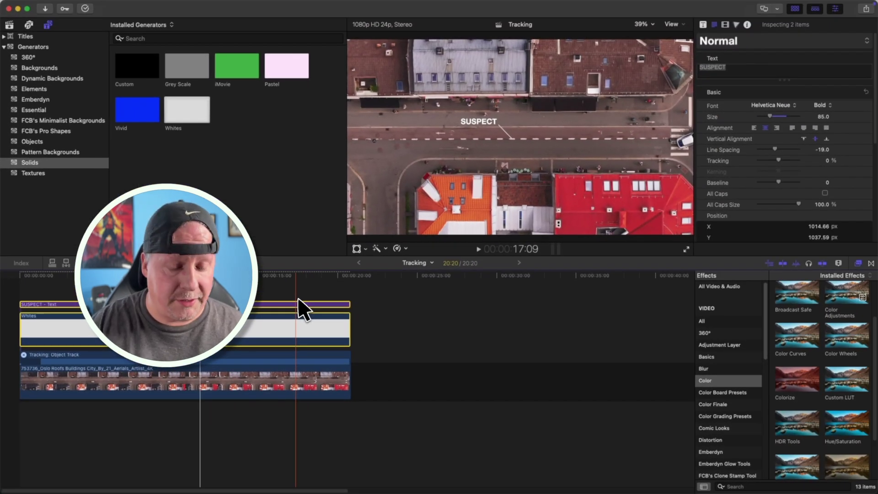
{"action": "key", "text": "alt+g"}
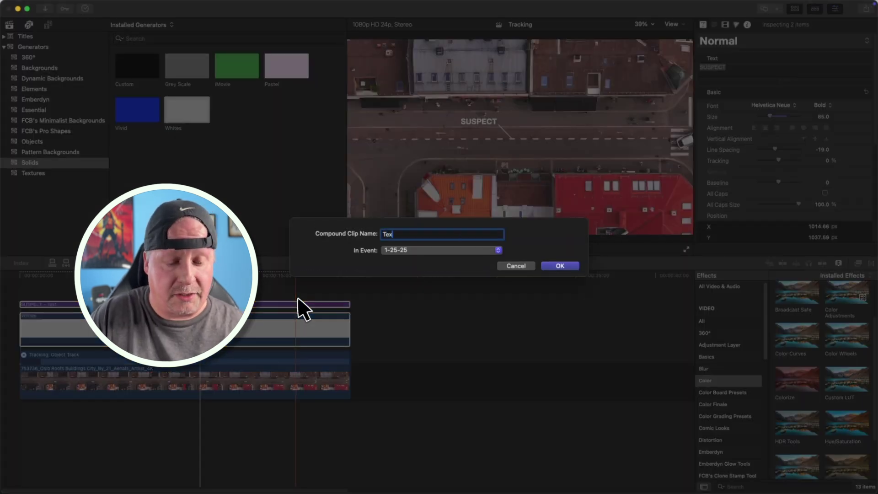
{"action": "type", "text": "Text"}
{"action": "key", "text": "Return"}
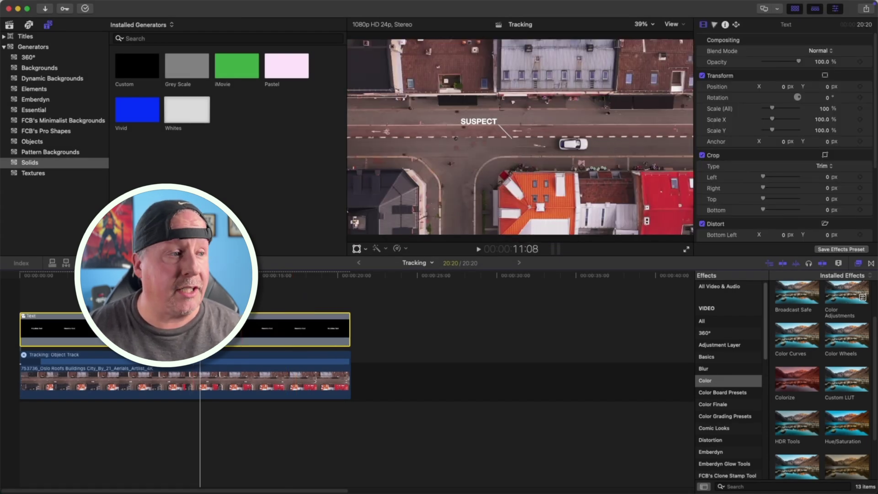
- Attach the Text compound clip to the aerial clip's Object Track tracker with the playhead at 7:09
{"action": "left_click_drag", "start_coordinate": [199, 275], "coordinate": [165, 275]}
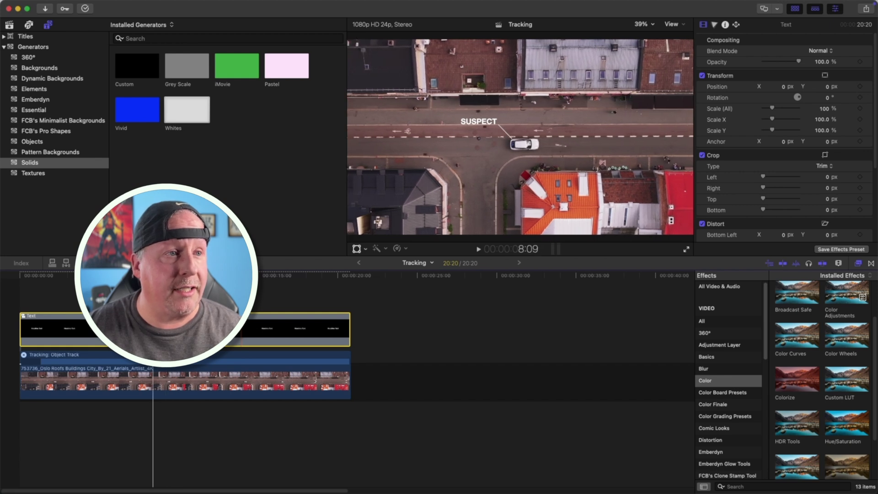
{"action": "left_click", "coordinate": [137, 275]}
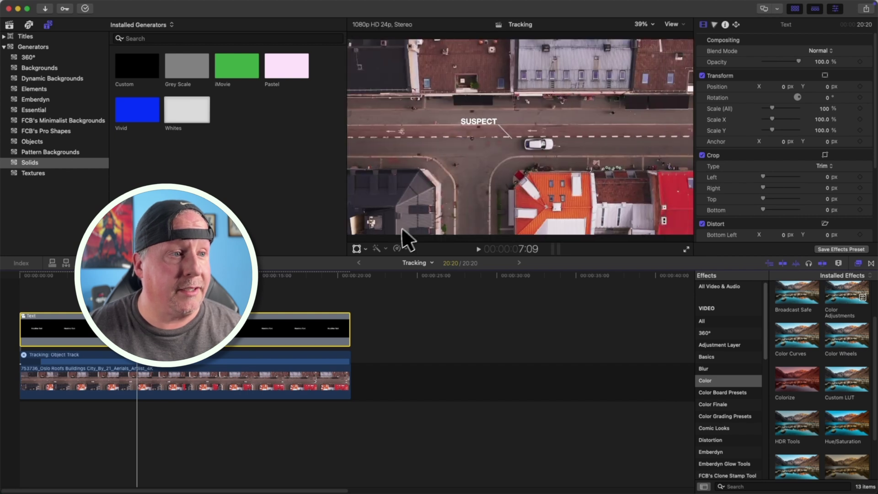
{"action": "left_click", "coordinate": [359, 249]}
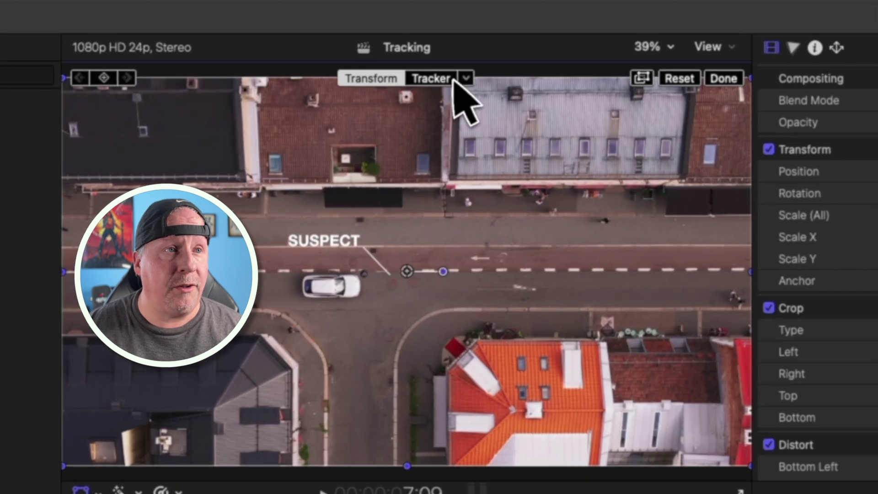
{"action": "left_click", "coordinate": [475, 74]}
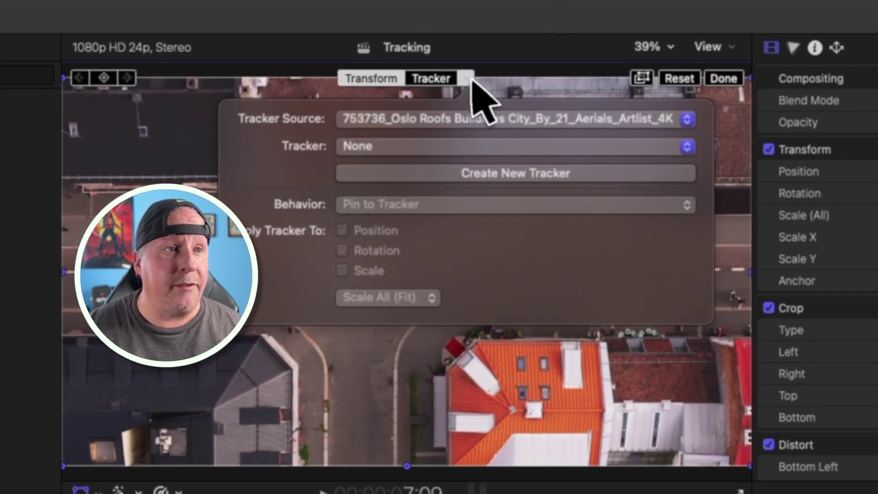
{"action": "left_click", "coordinate": [365, 147]}
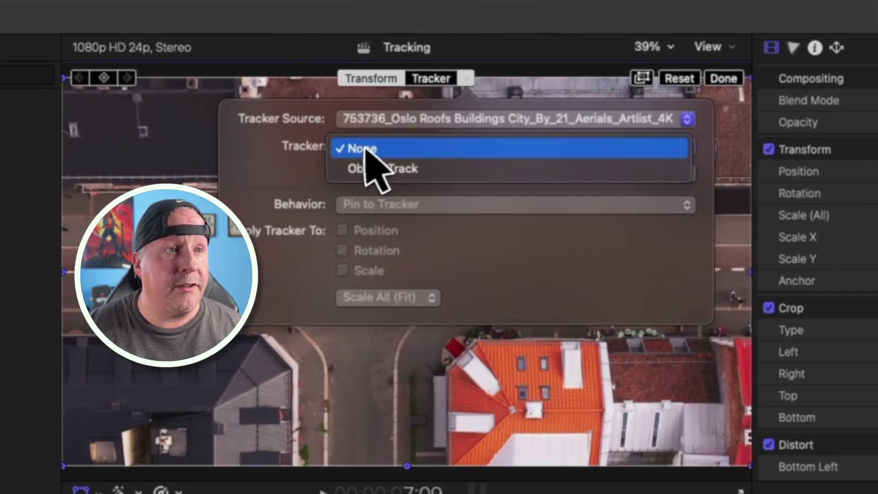
{"action": "left_click", "coordinate": [375, 169]}
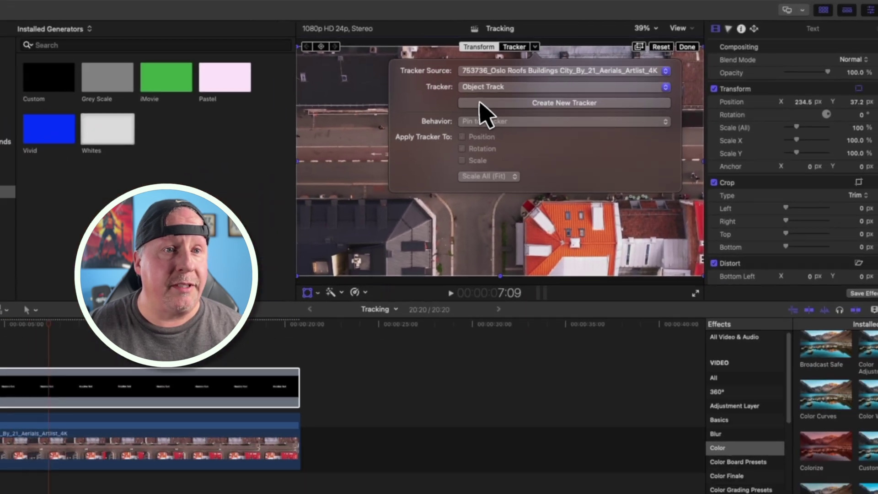
{"action": "left_click", "coordinate": [479, 102]}
- Examine the Object Track entry among the aerial clip's trackers
{"action": "left_click", "coordinate": [207, 453]}
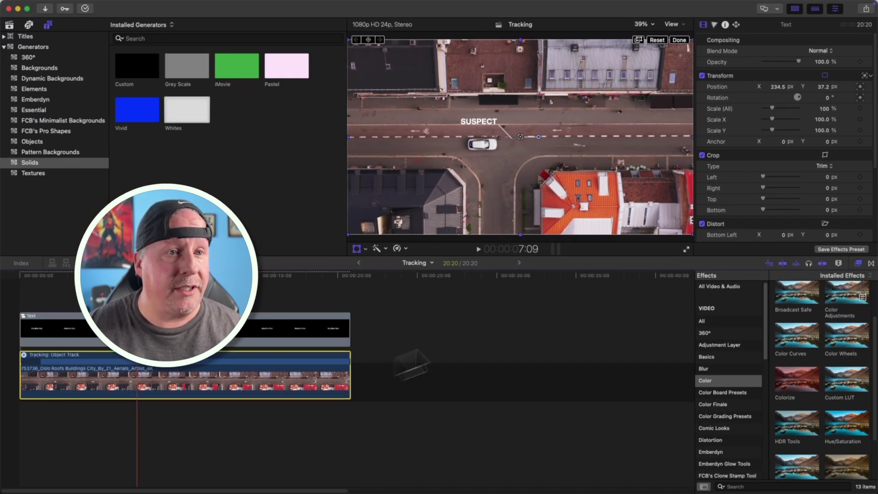
{"action": "scroll", "coordinate": [794, 144], "scroll_direction": "down", "scroll_amount": 10}
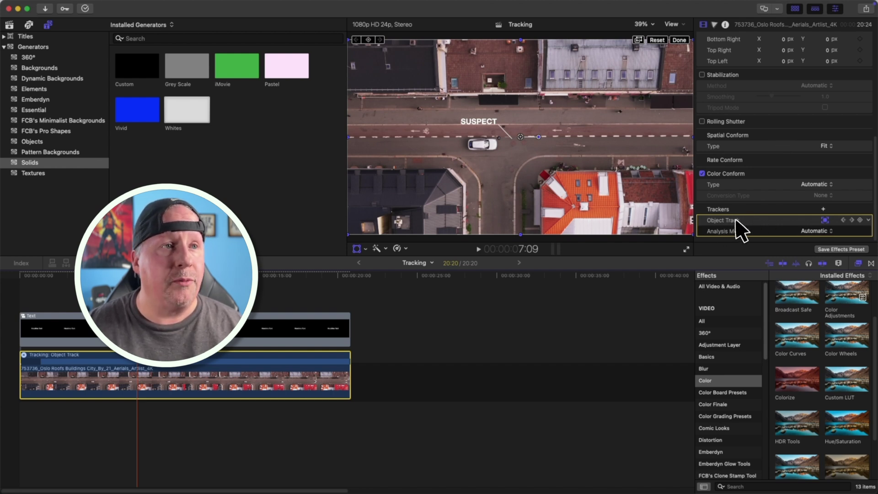
- Turn off Rotation in the Text compound clip's tracker settings so that only Position is applied
{"action": "left_click", "coordinate": [297, 329]}
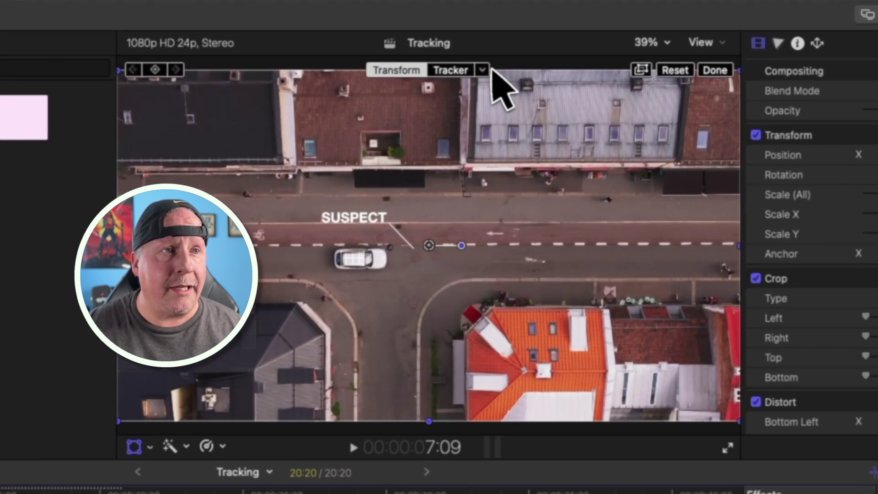
{"action": "left_click", "coordinate": [550, 40]}
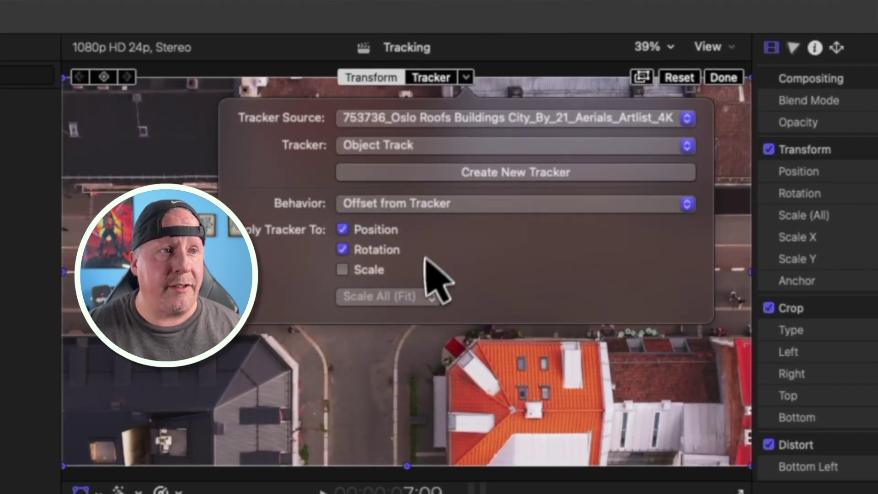
{"action": "left_click", "coordinate": [343, 249]}
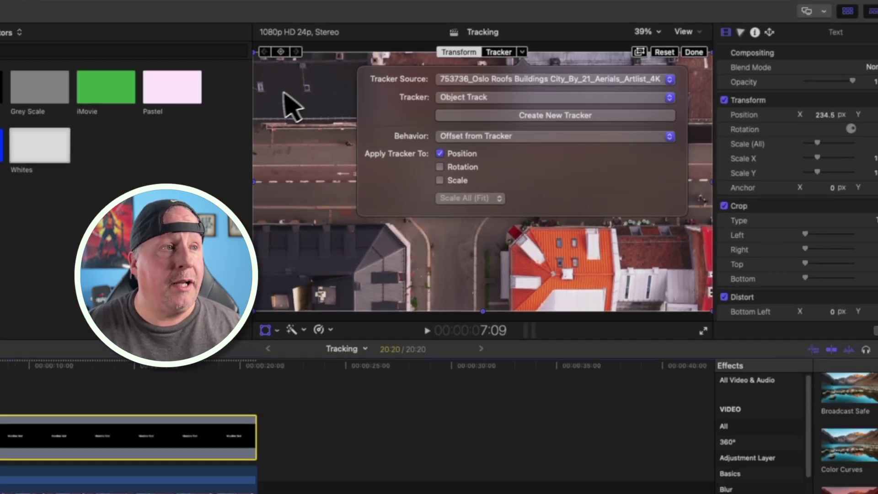
{"action": "left_click", "coordinate": [95, 173]}
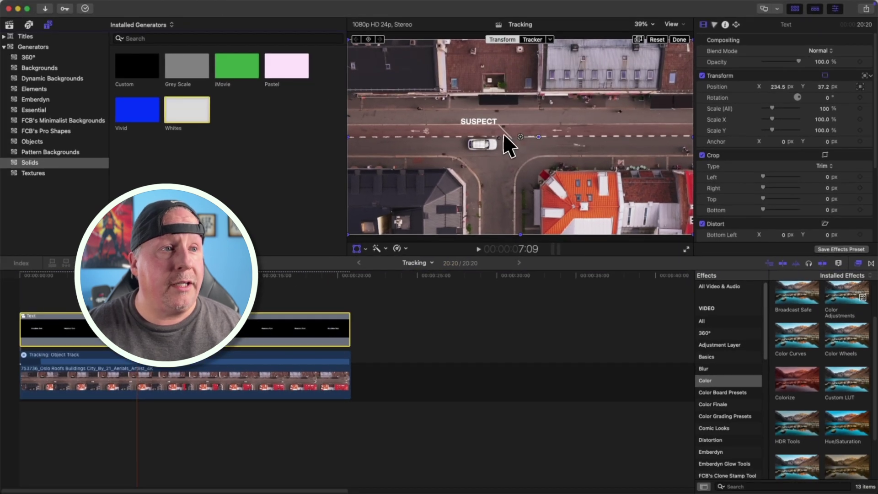
- Move the Text callout to about X 43.3 px, Y 64.5 px so its line meets the white car, and finish transforming
{"action": "left_click_drag", "start_coordinate": [521, 136], "coordinate": [488, 133]}
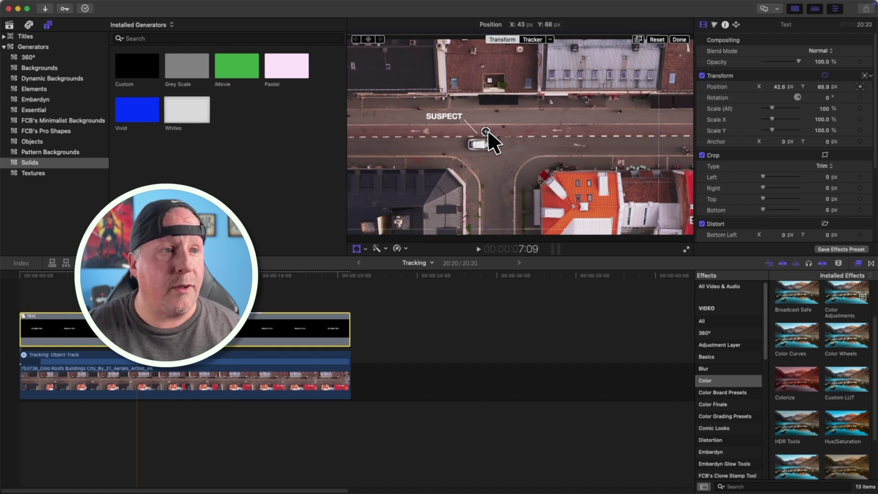
{"action": "left_click", "coordinate": [359, 249]}
- Play the timeline from the start to check how the callout follows the car, and return to the beginning
{"action": "key", "text": "Home"}
{"action": "key", "text": "space"}
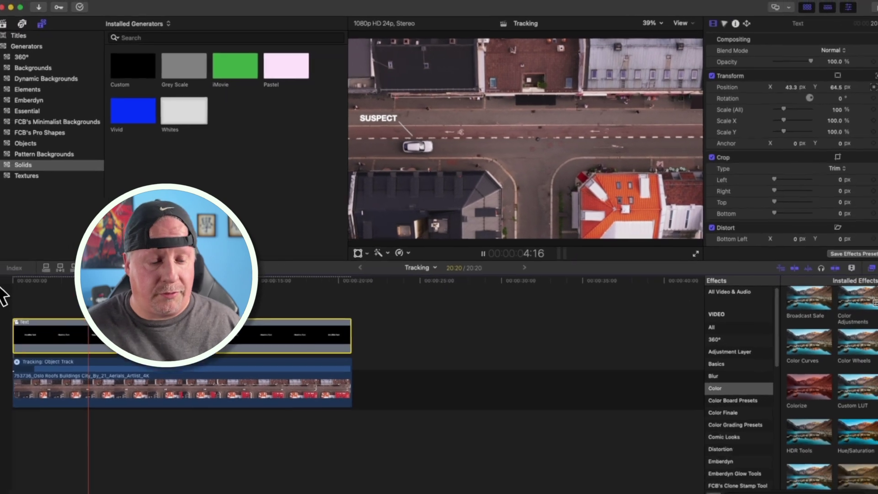
{"action": "key", "text": "space"}
{"action": "key", "text": "Home"}
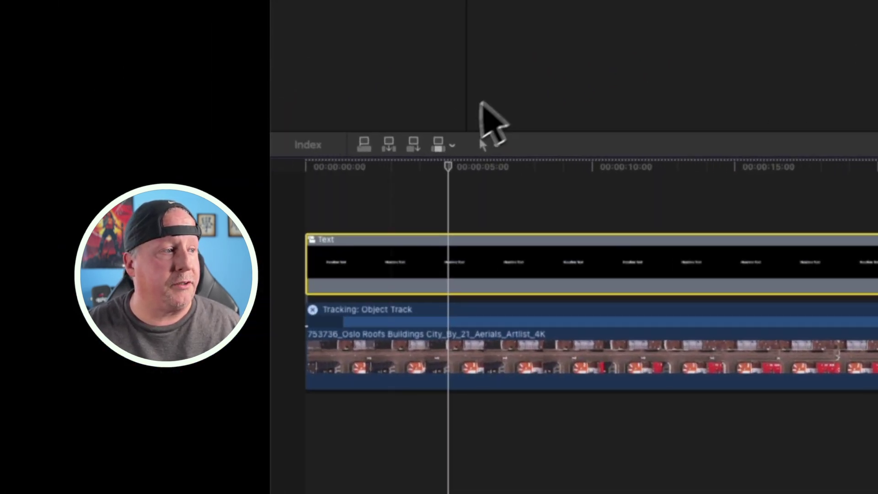
- Trim the start of the Text compound clip to about 2 seconds into the timeline and play back the result
{"action": "left_click_drag", "start_coordinate": [20, 330], "coordinate": [53, 330]}
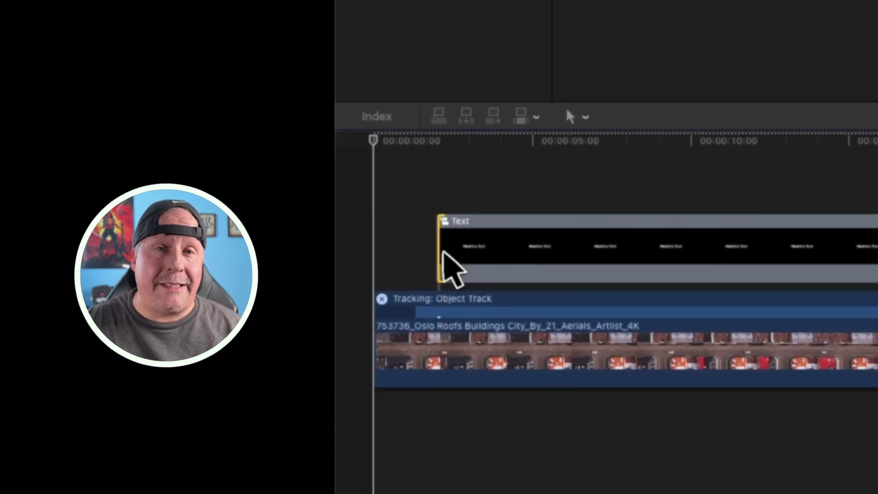
{"action": "left_click_drag", "start_coordinate": [442, 253], "coordinate": [430, 257]}
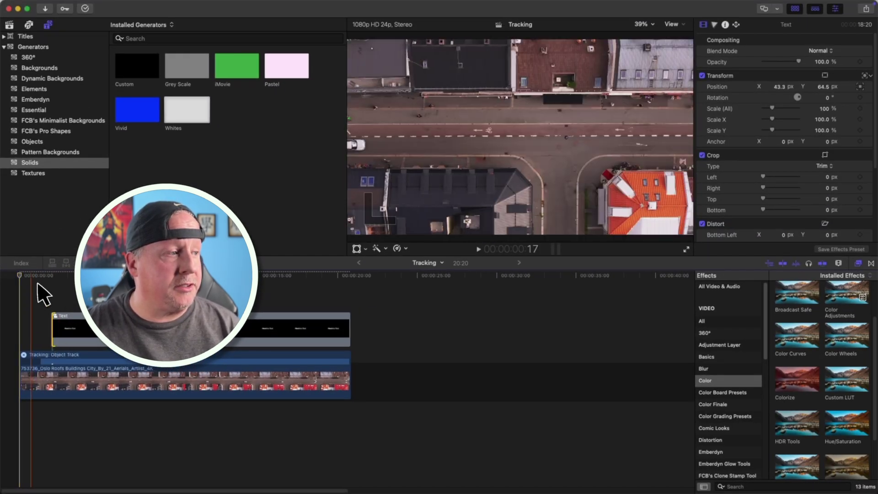
{"action": "key", "text": "space"}
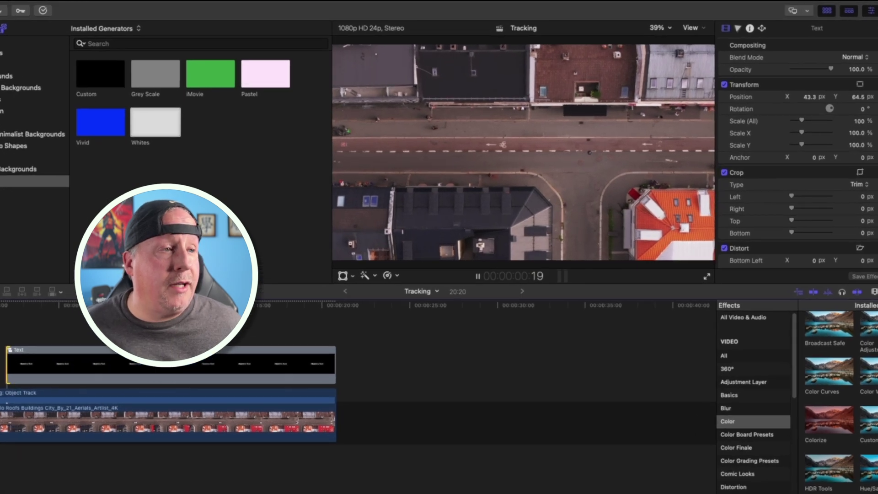